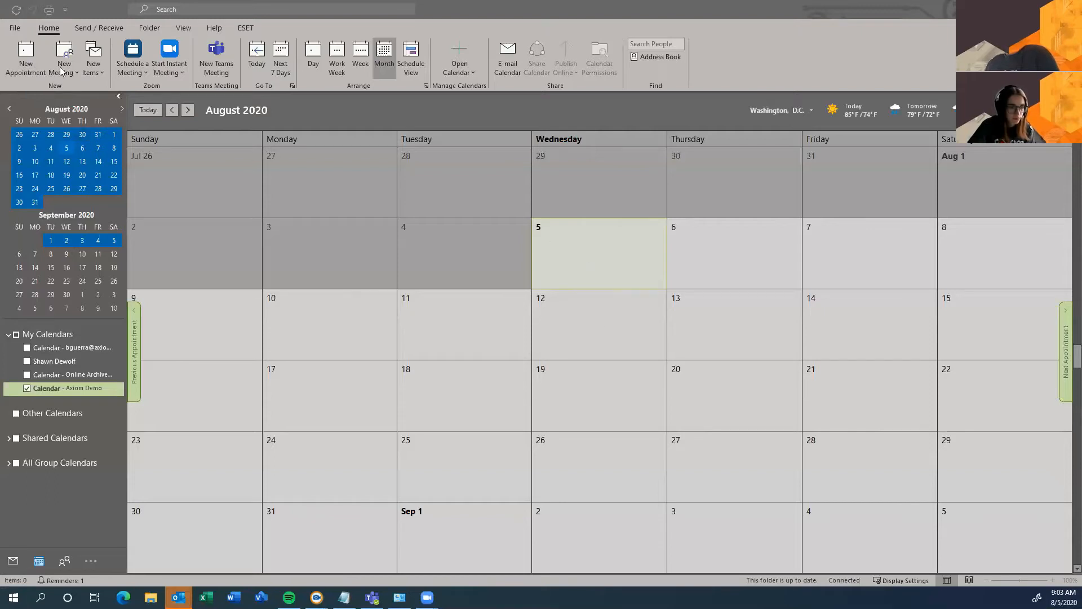
- Start a new appointment on August 5 in the month calendar and title it "Get Teeth Cleaned"
left_click(564, 246)
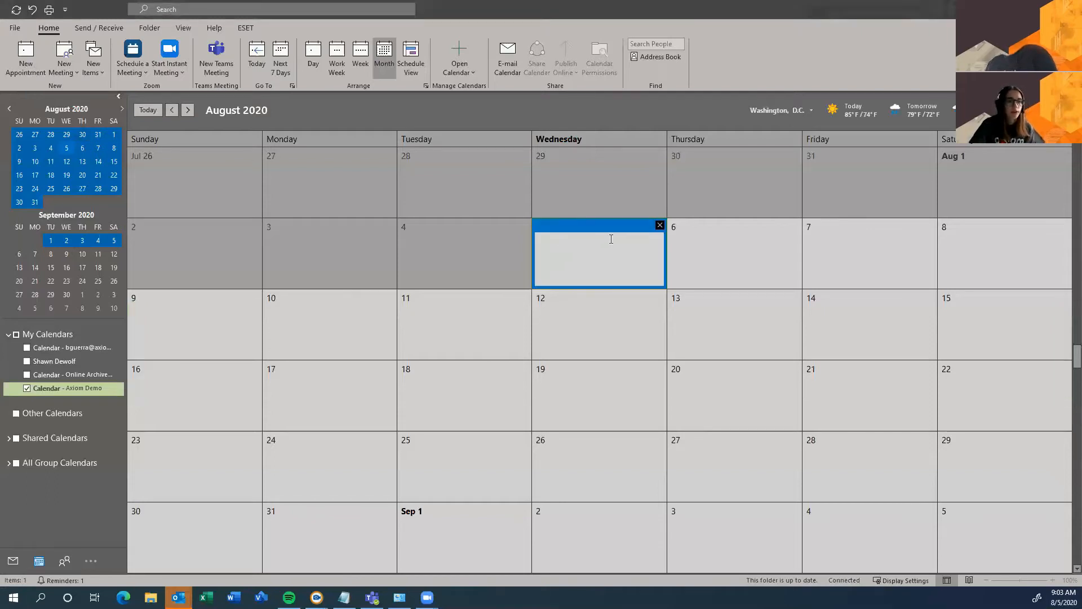
left_click(603, 326)
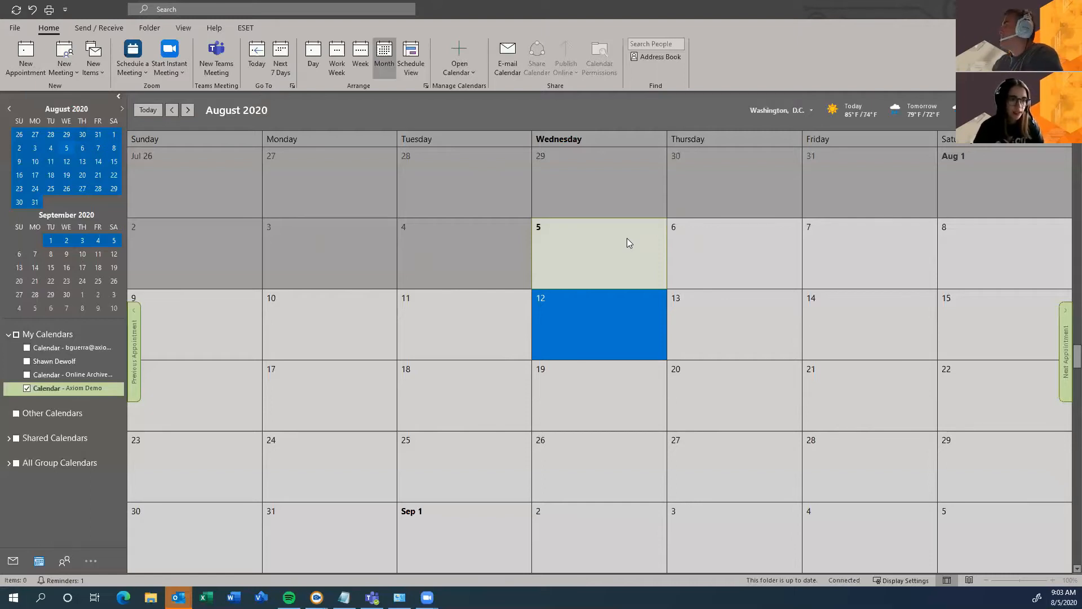
right_click(580, 226)
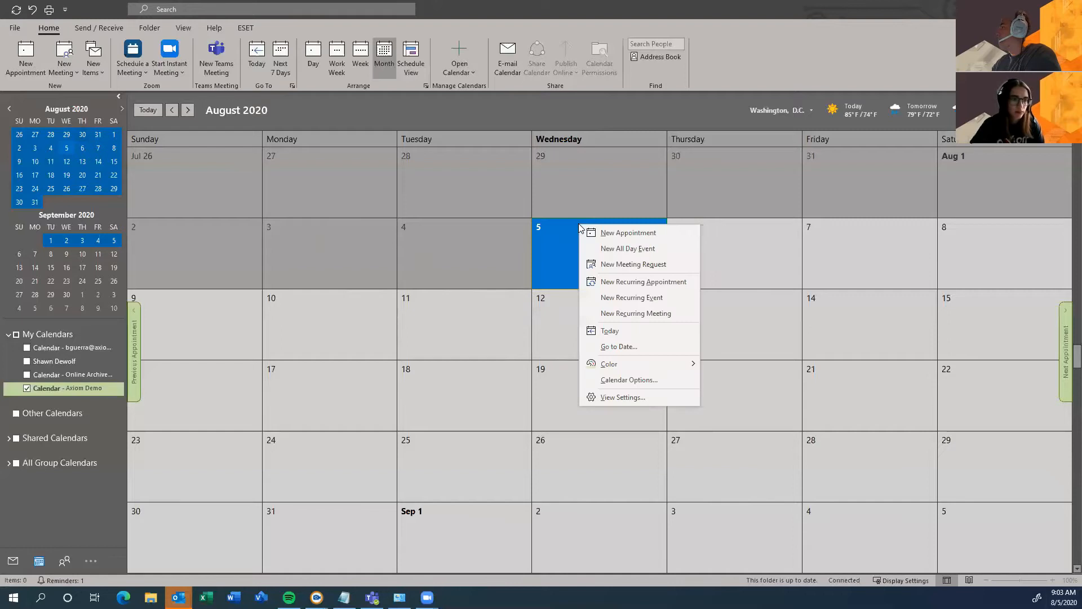
left_click(599, 233)
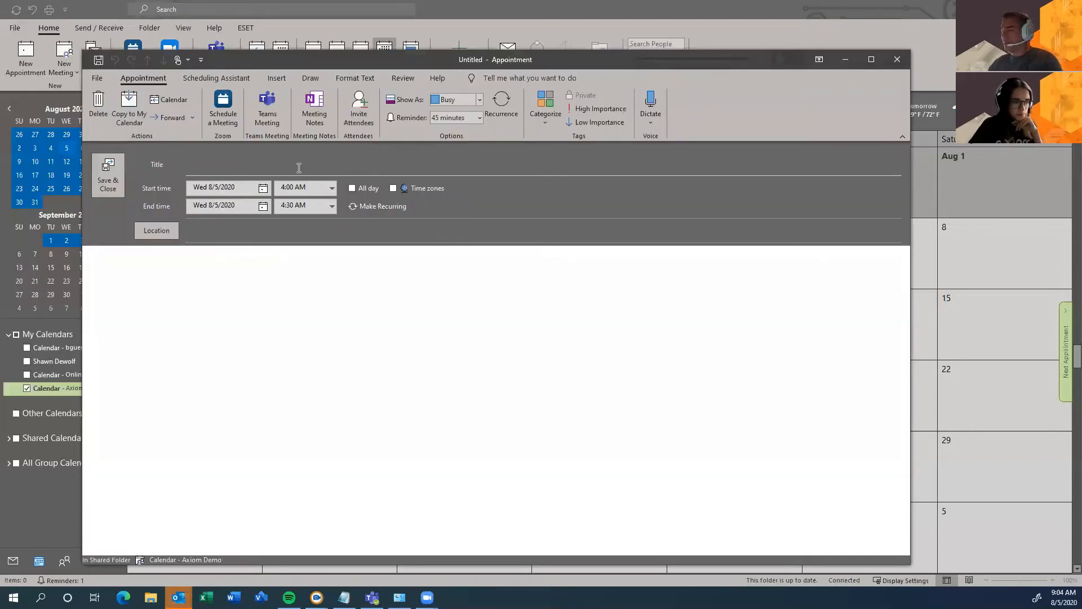
type("Get Teeth Cleaned")
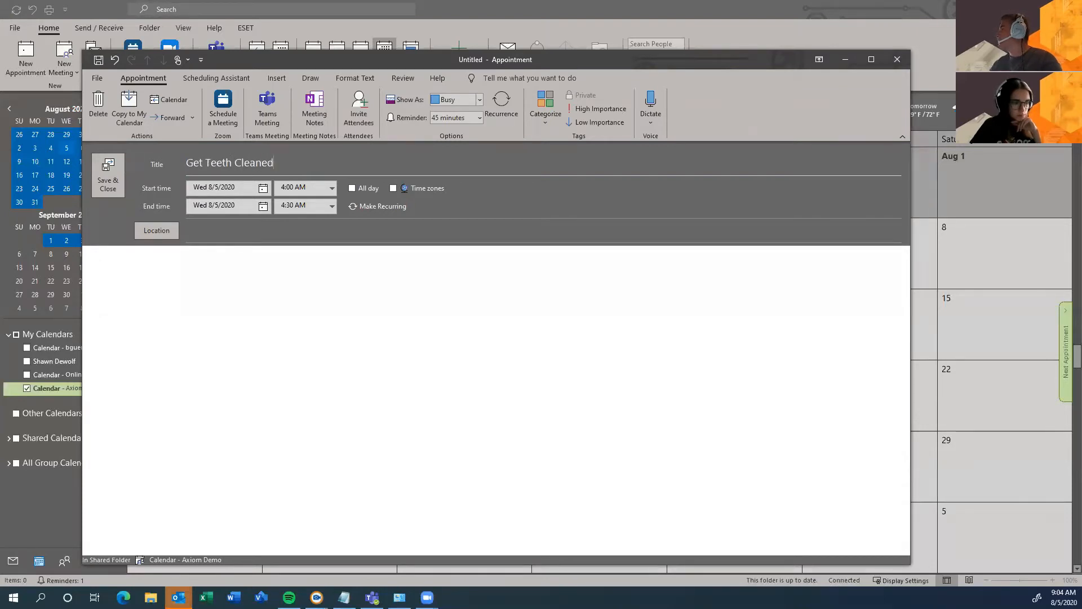
- Set the appointment's start to Wednesday 8/26/2020 at 9:00 AM
left_click(333, 187)
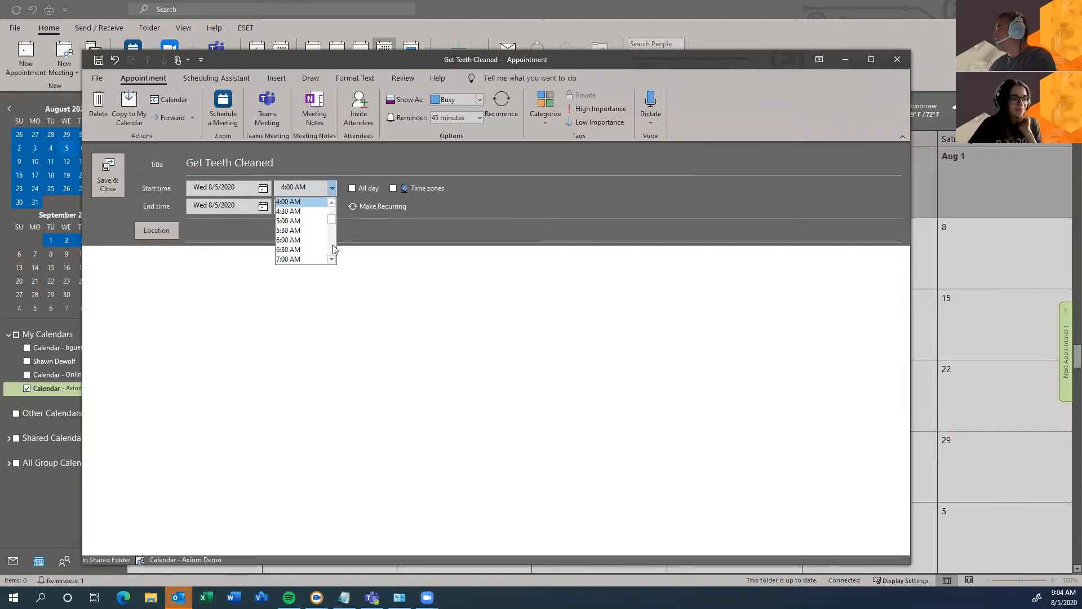
left_click(263, 188)
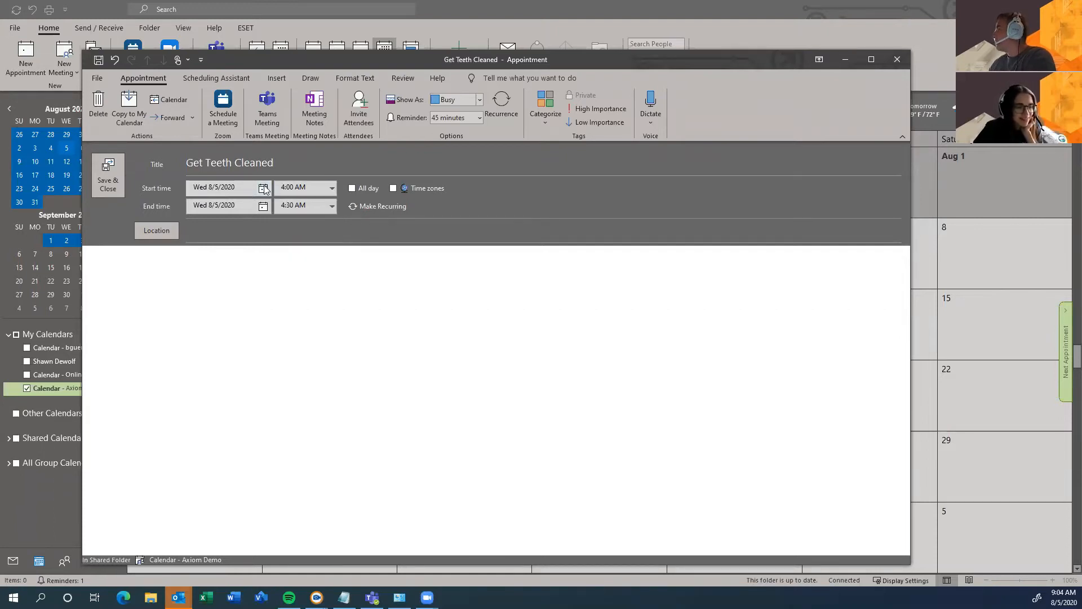
left_click(264, 188)
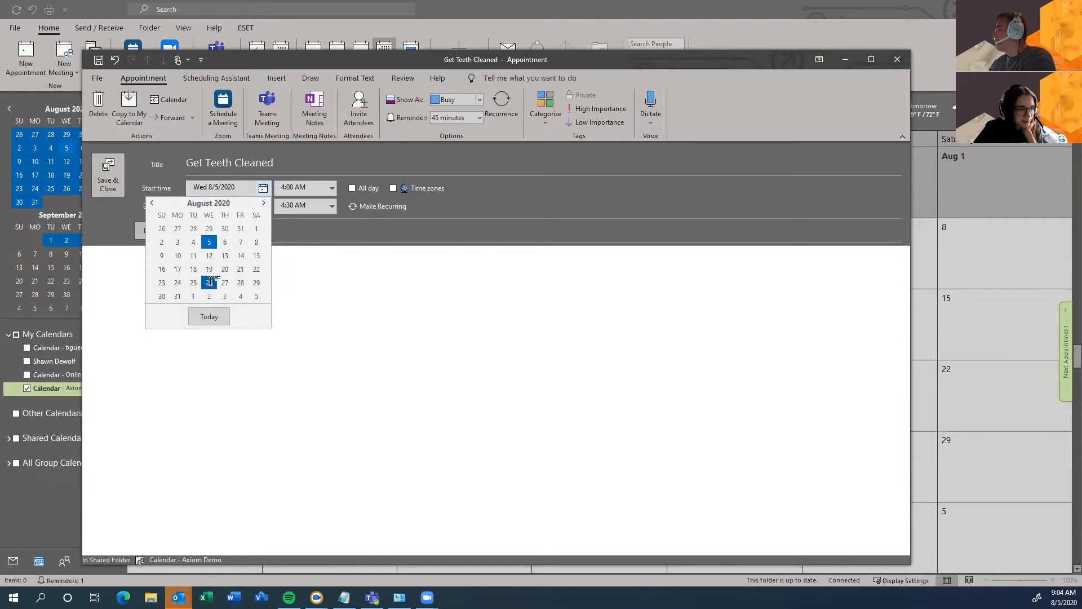
left_click(209, 282)
left_click(332, 188)
left_click(332, 259)
left_click(332, 260)
left_click(332, 260)
left_click(332, 259)
left_click(290, 258)
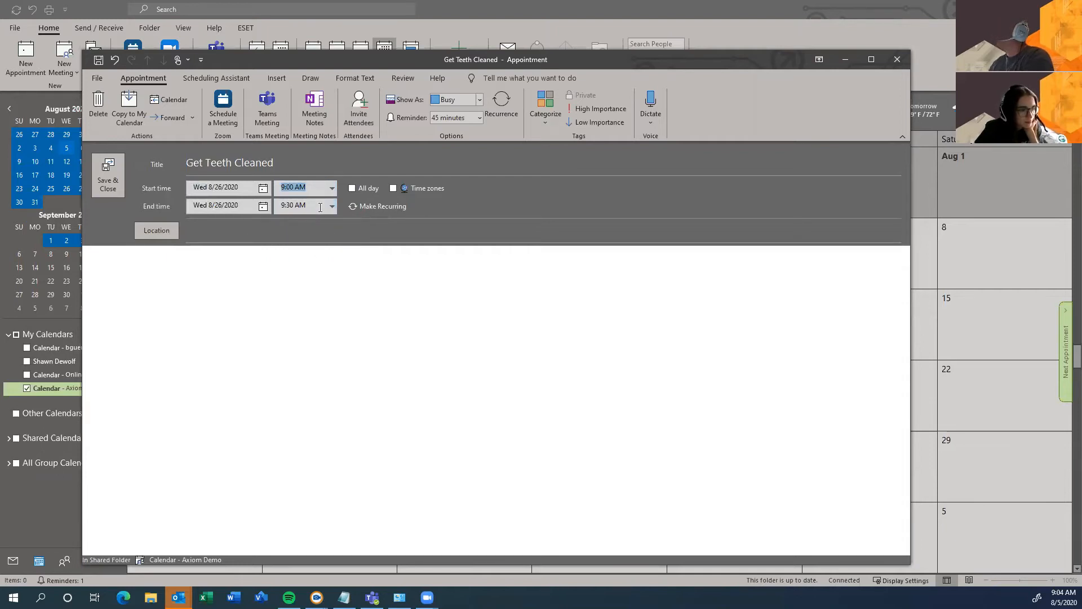
- Replace the appointment title with "Webinars with" followed by the two hosts' first names
left_click_drag(286, 161, 166, 167)
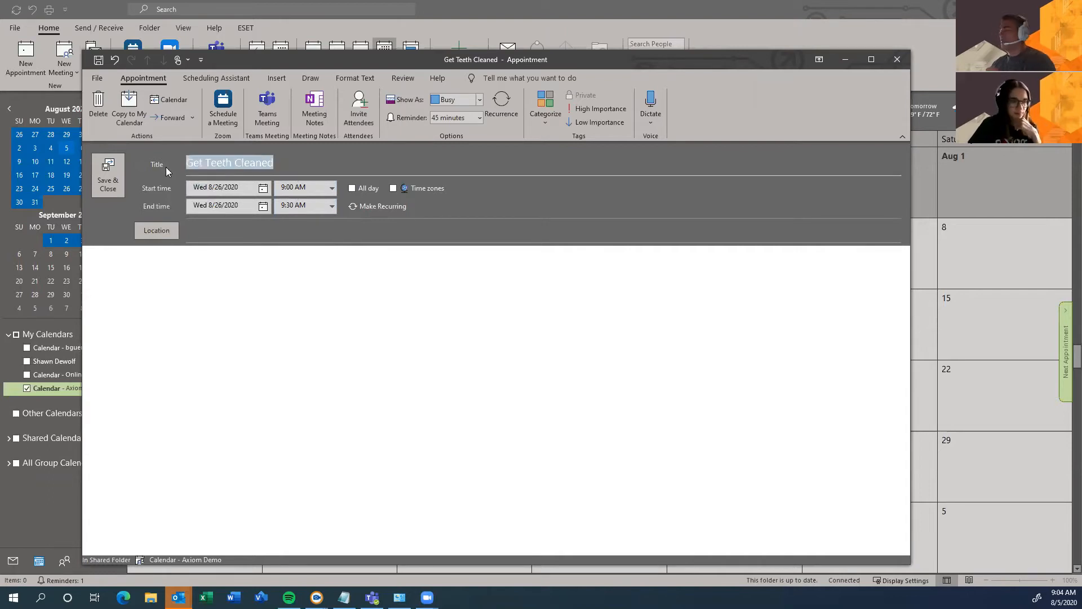
type("Web")
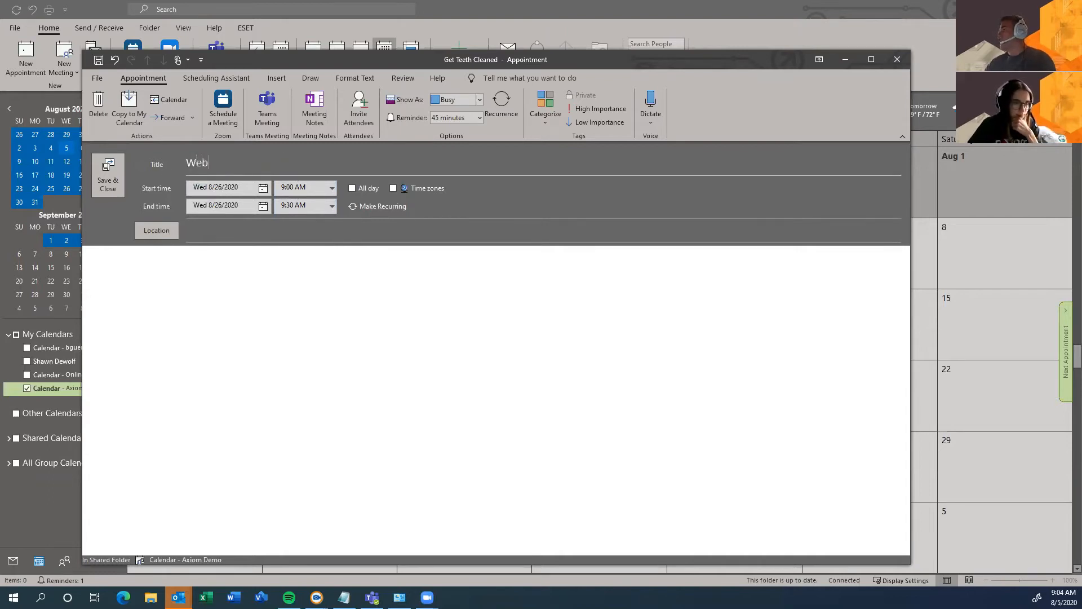
type("inars w")
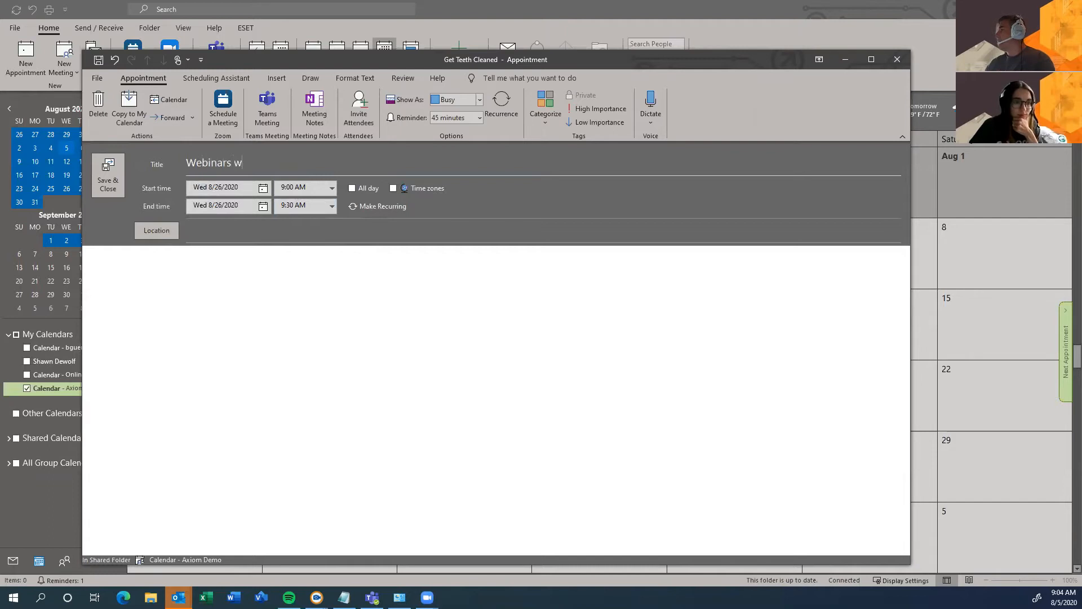
type("ith Kaleigh and Bobby")
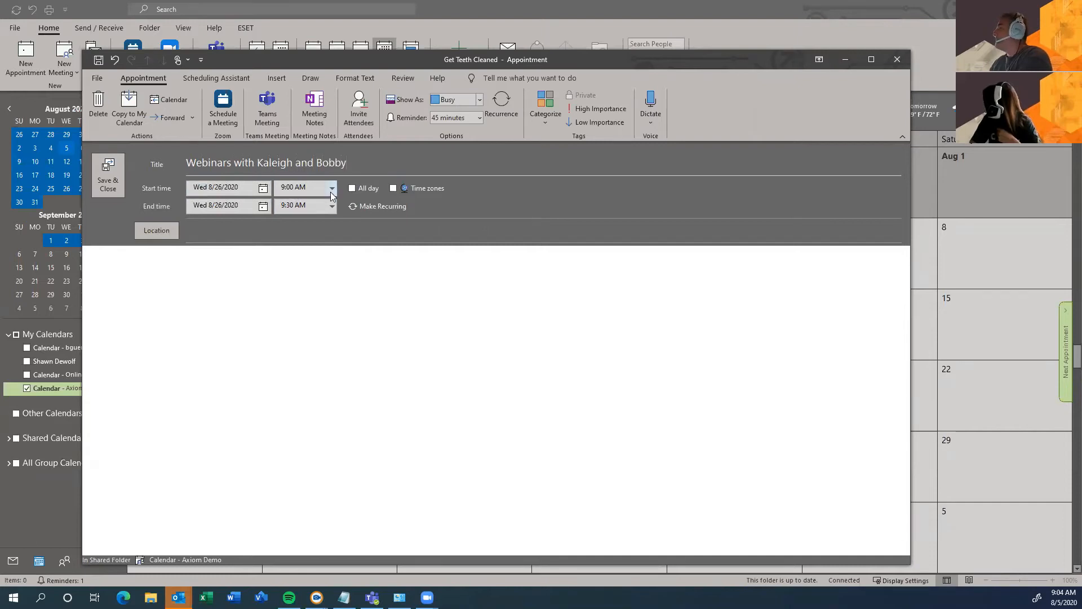
- Make the appointment recur weekly on Wednesday and Friday, and save the series to the calendar
left_click(373, 206)
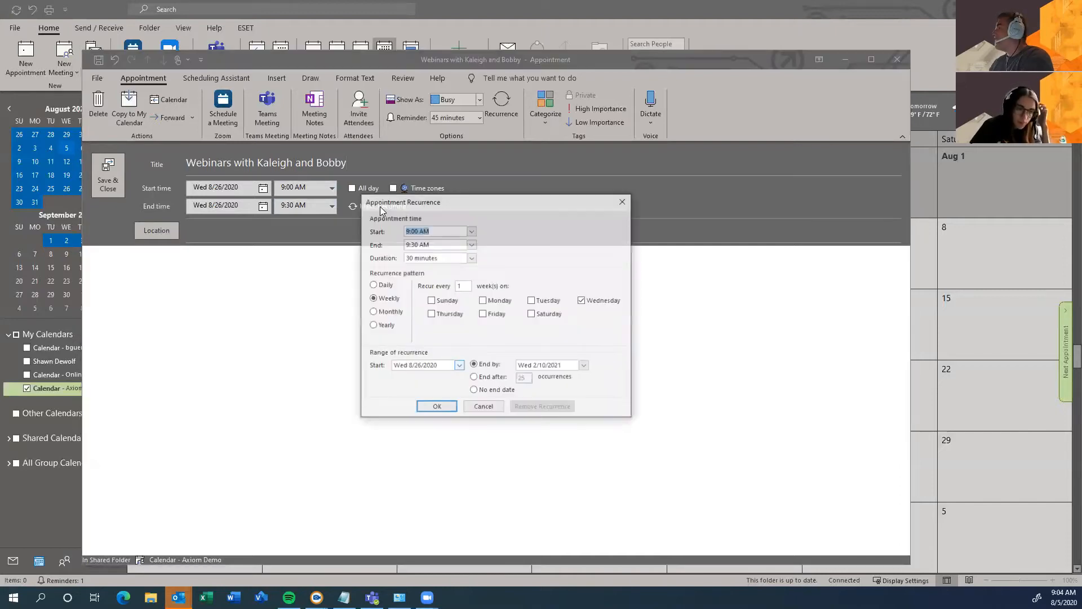
left_click_drag(492, 204, 389, 217)
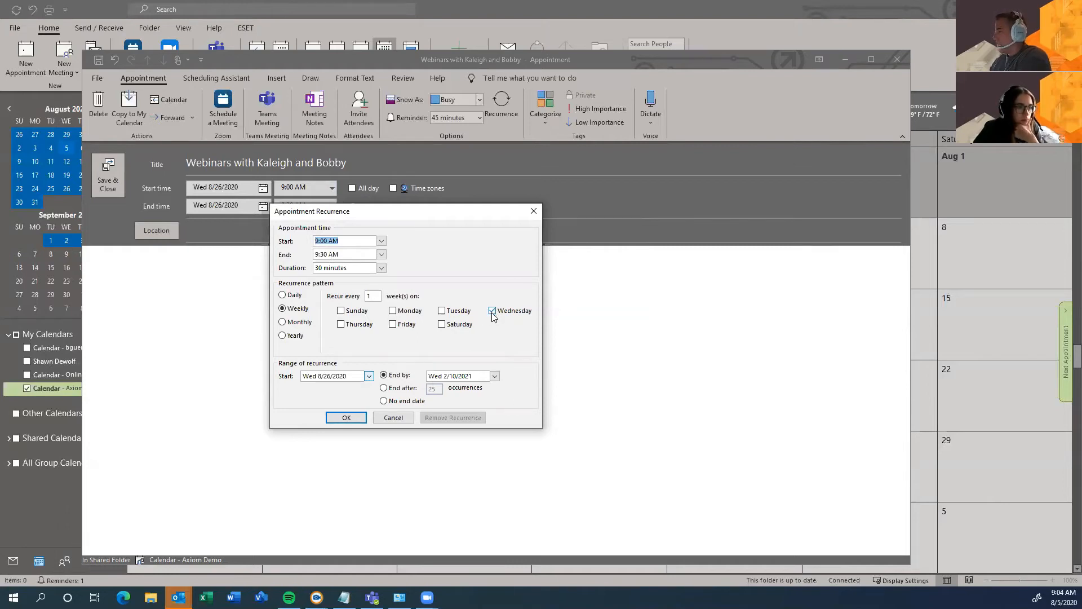
left_click(392, 325)
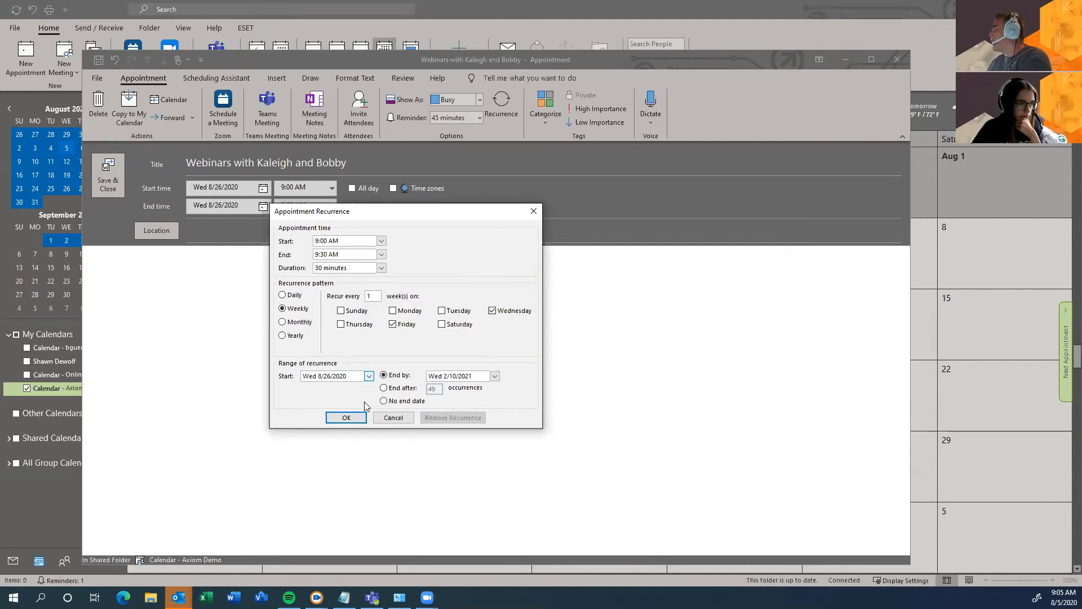
left_click(348, 418)
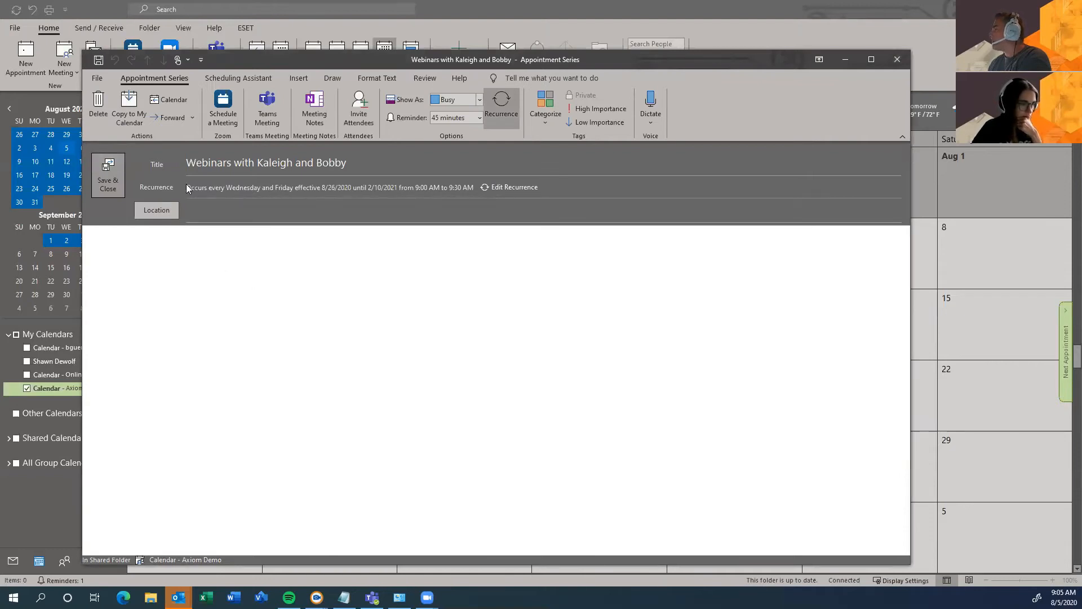
left_click(102, 185)
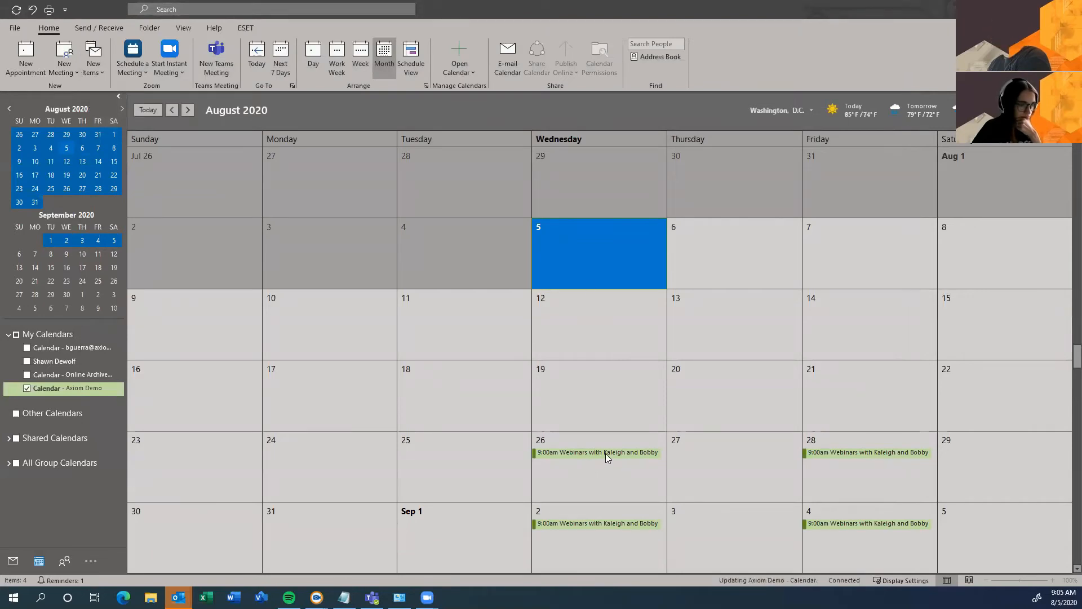
mouse_move(603, 454)
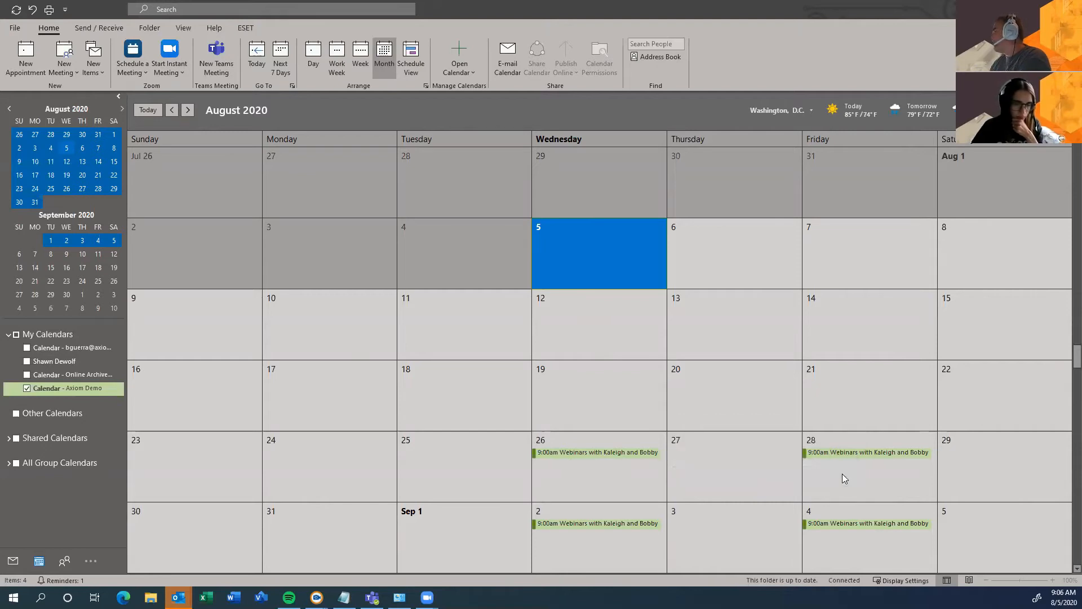
- Add an all-day event named "Test" directly on August 5 in the month calendar
left_click(574, 238)
type("Test")
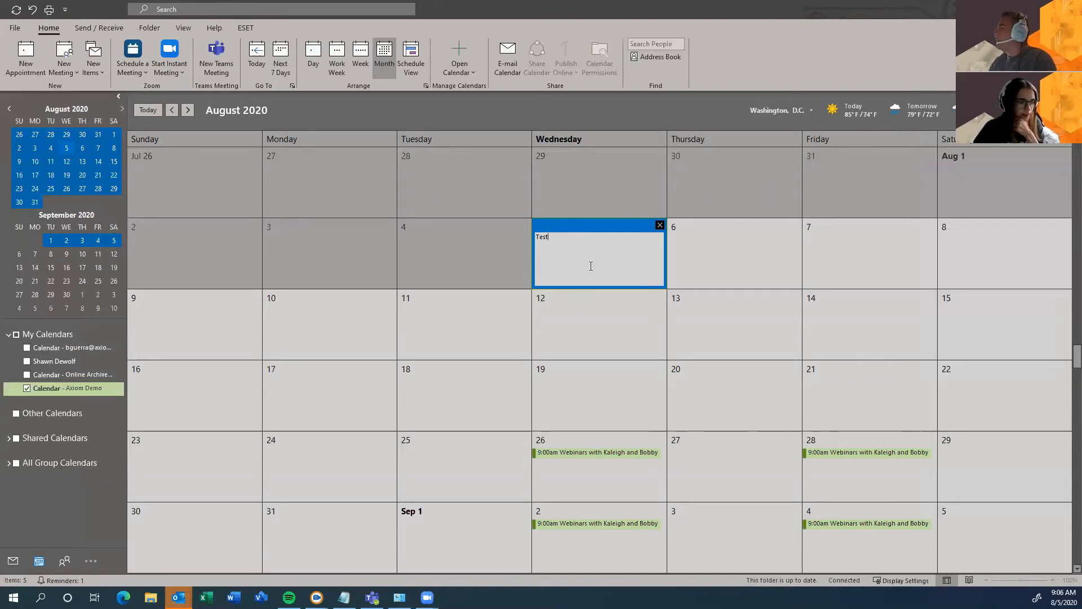
left_click(583, 314)
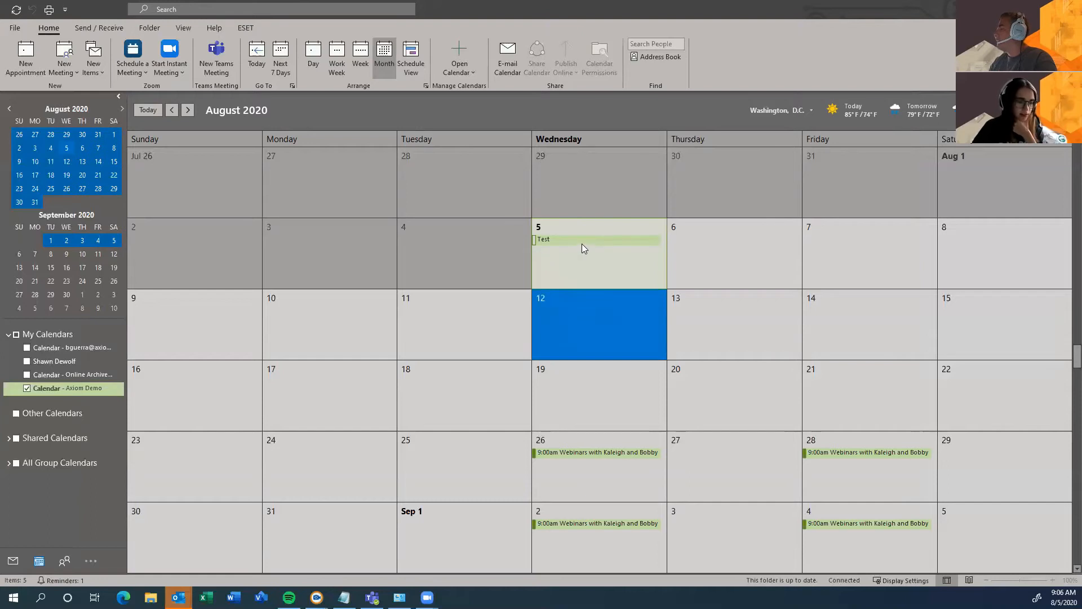
- Open the Test event on August 5 and examine the Show As availability options without changing the current one
mouse_move(581, 245)
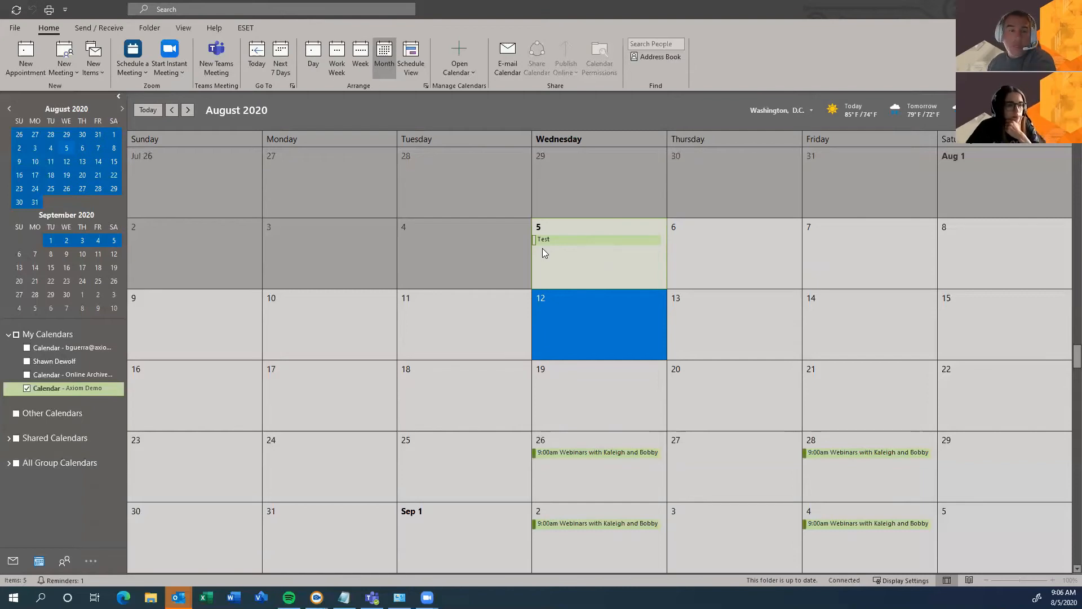
double_click(587, 239)
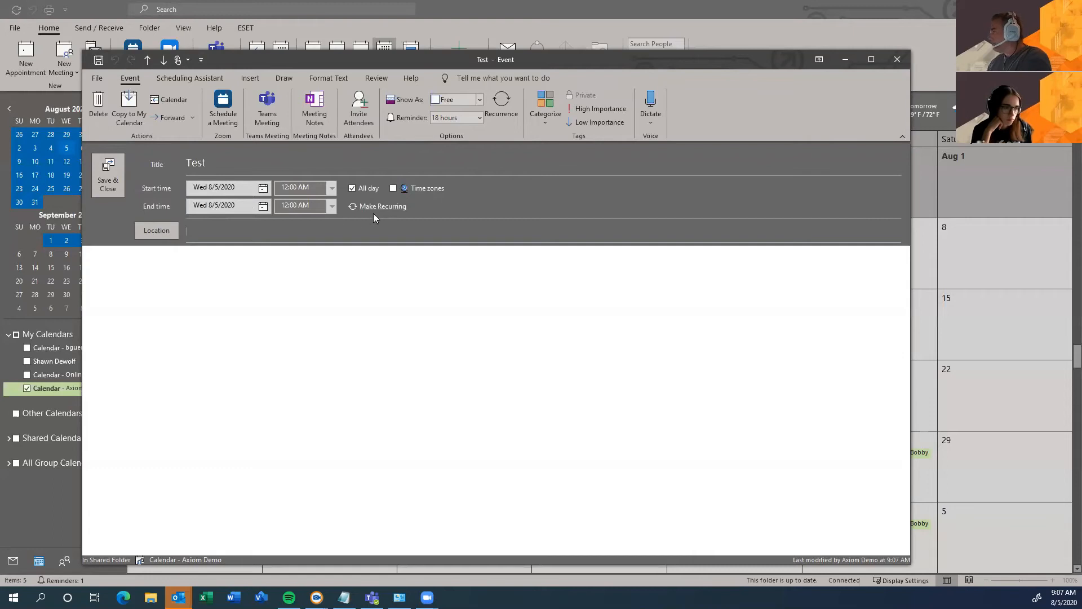
left_click(480, 99)
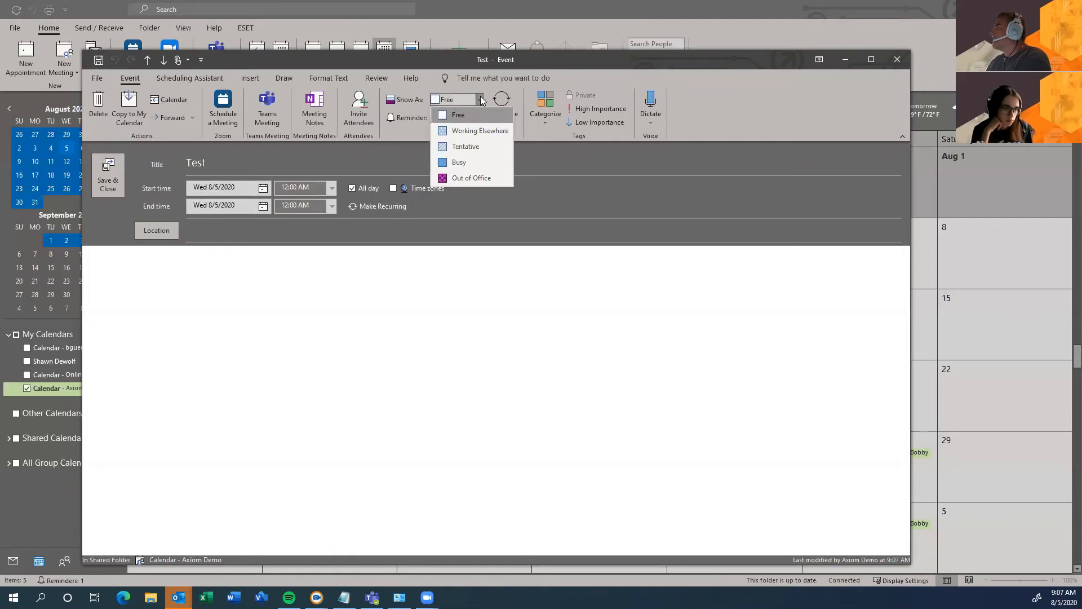
left_click(751, 102)
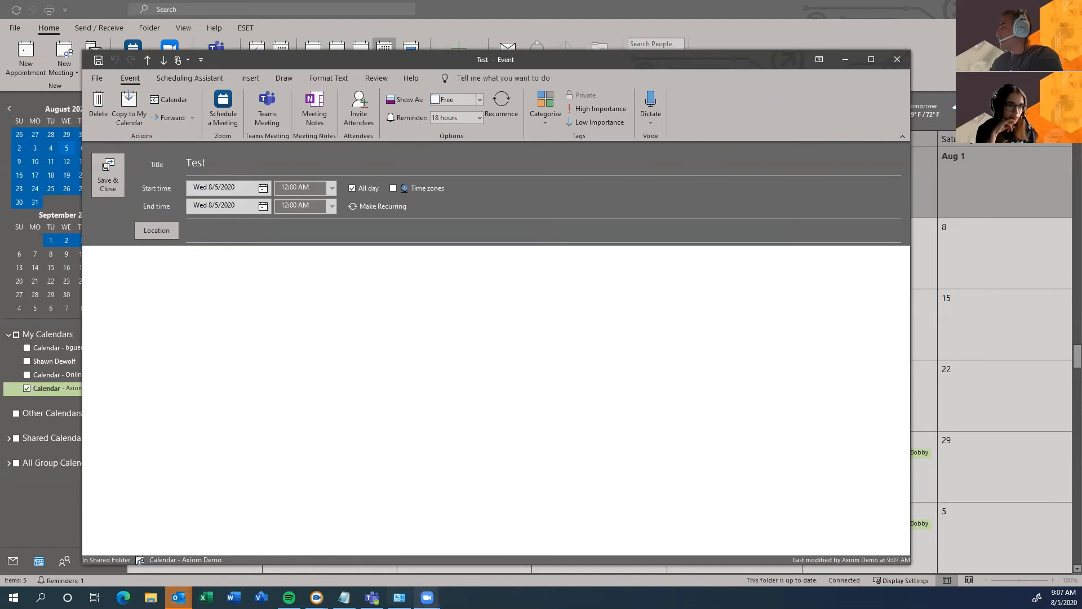
mouse_move(372, 598)
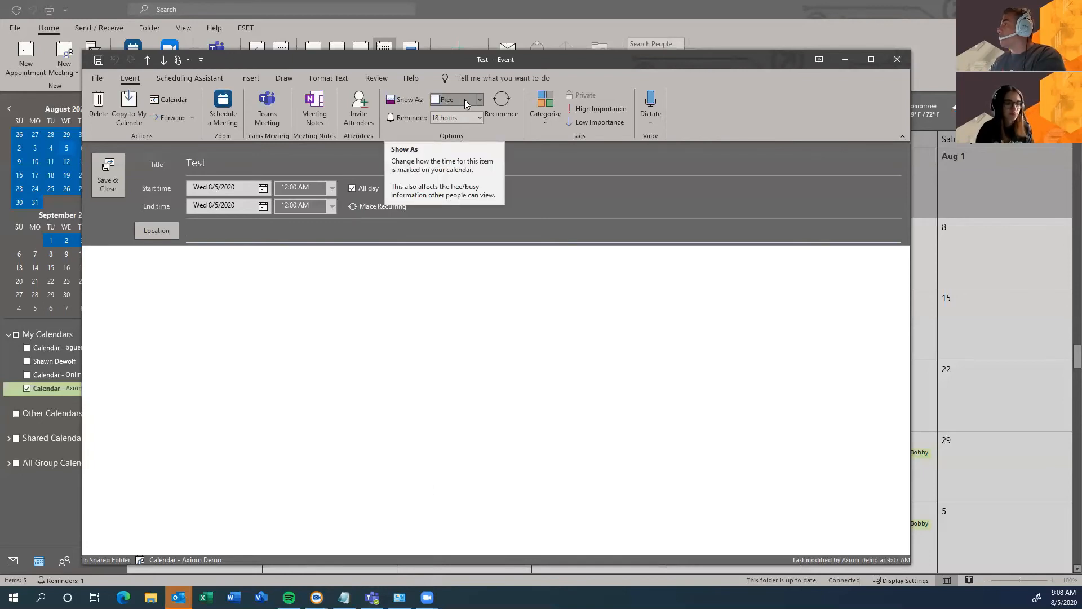
left_click(479, 100)
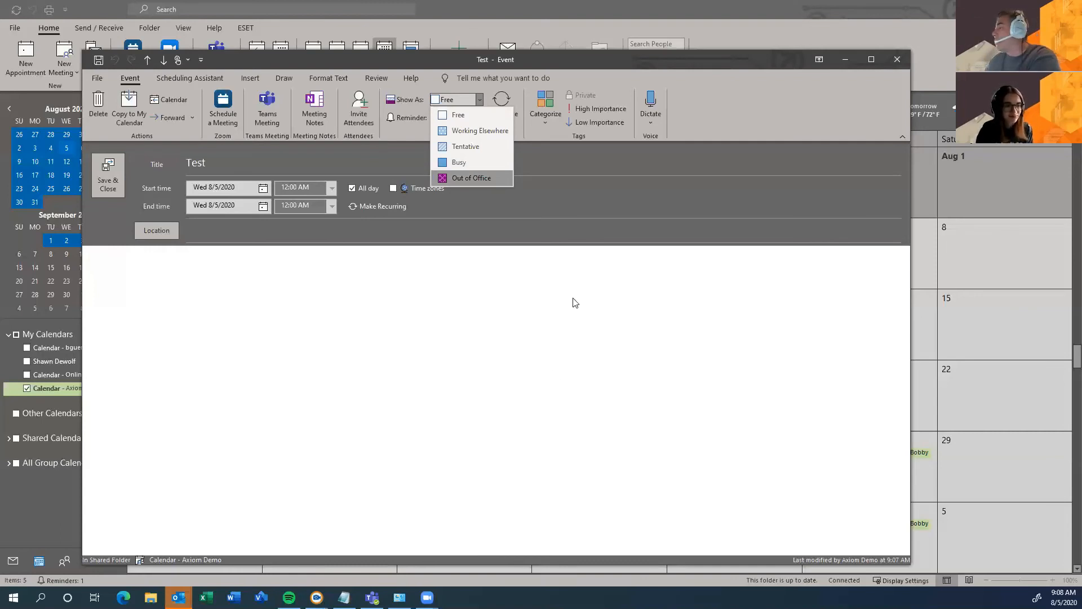
mouse_move(372, 597)
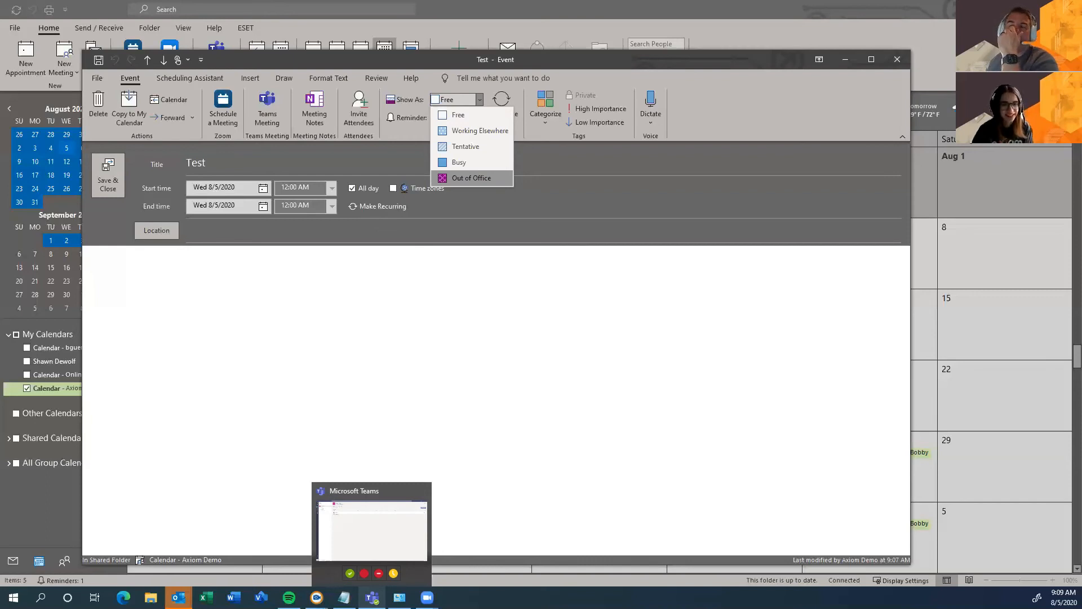
left_click(411, 314)
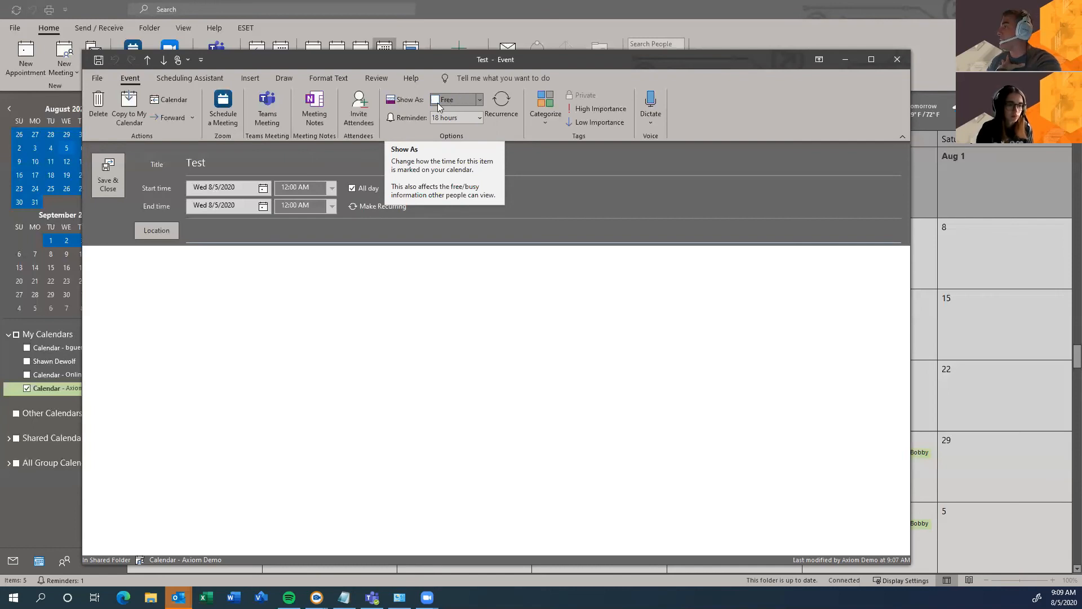
left_click(471, 99)
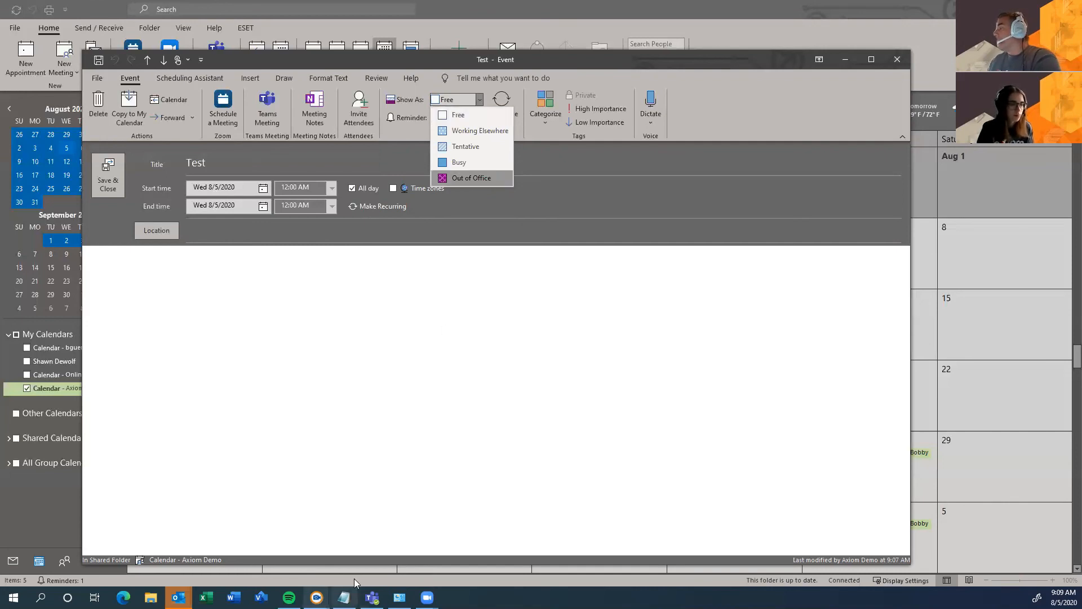
left_click(401, 480)
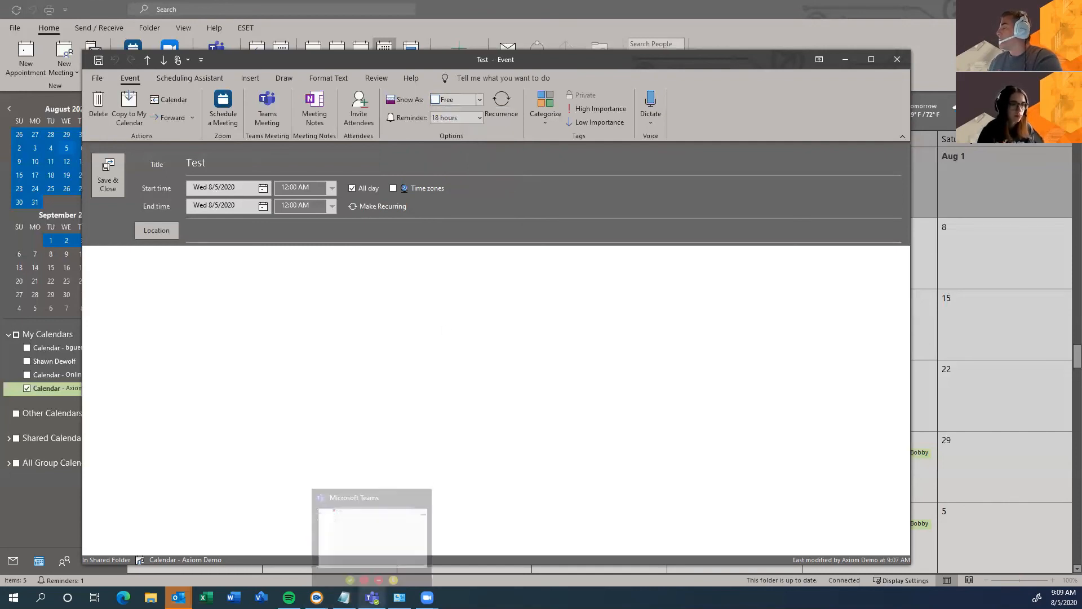